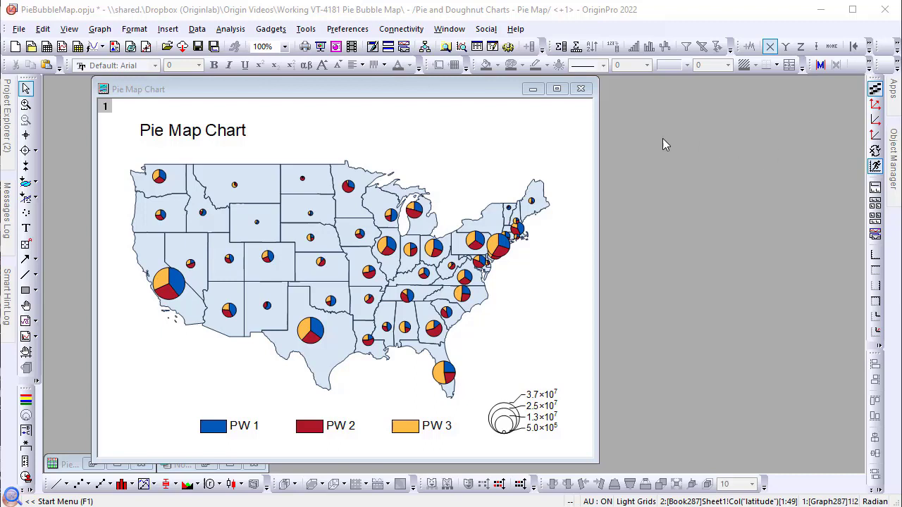
Open the Pie Map sample project from the Learning Center's graph samples.
click(515, 29)
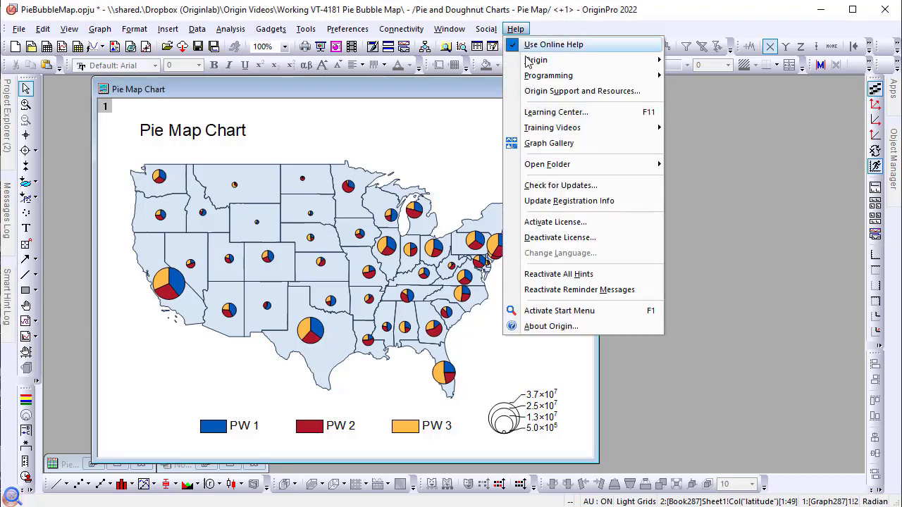
click(608, 115)
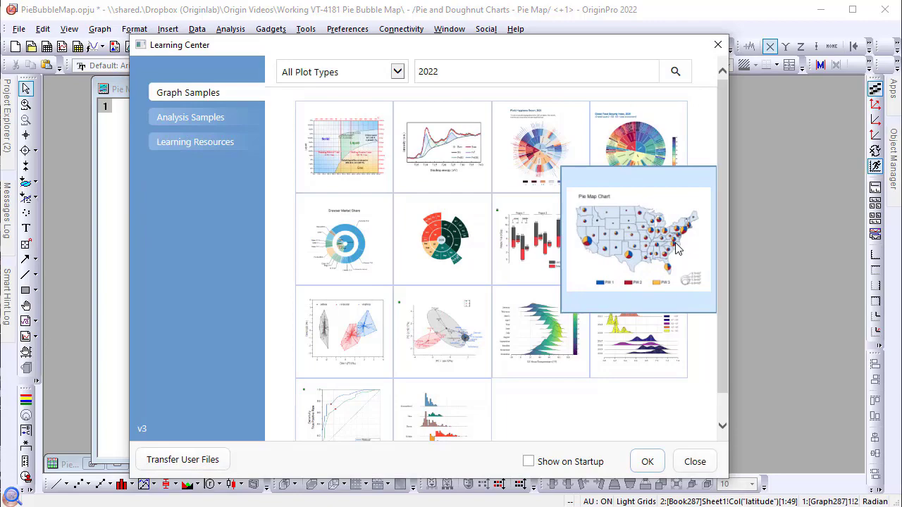
click(677, 247)
click(647, 462)
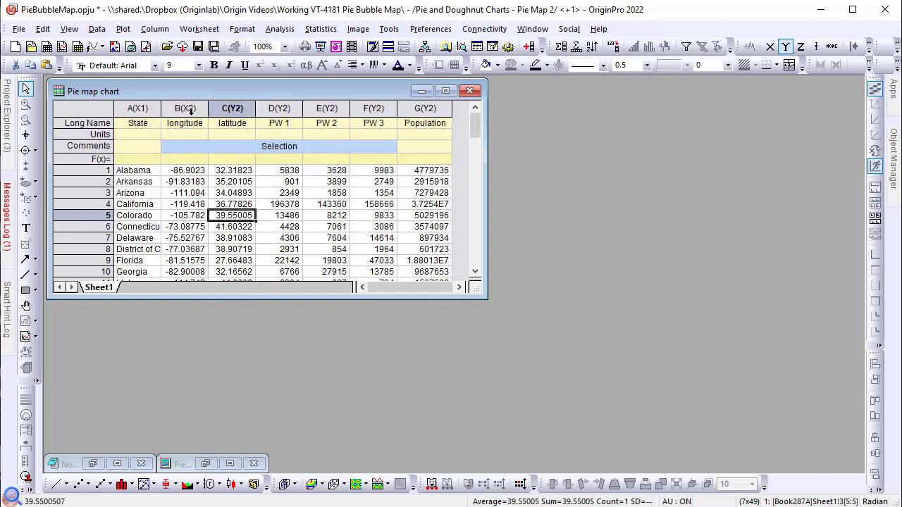
Select worksheet columns B through F, longitude to PW 3.
drag(189, 110, 222, 109)
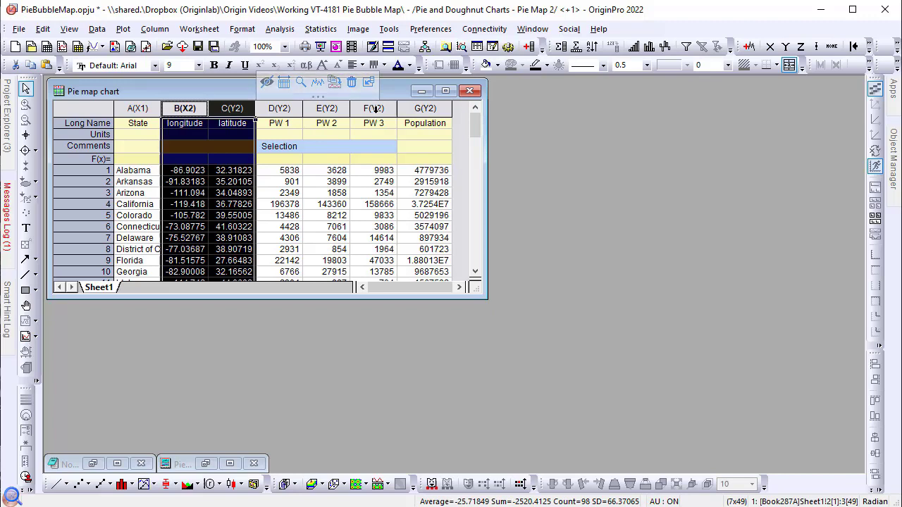
shift+click(373, 109)
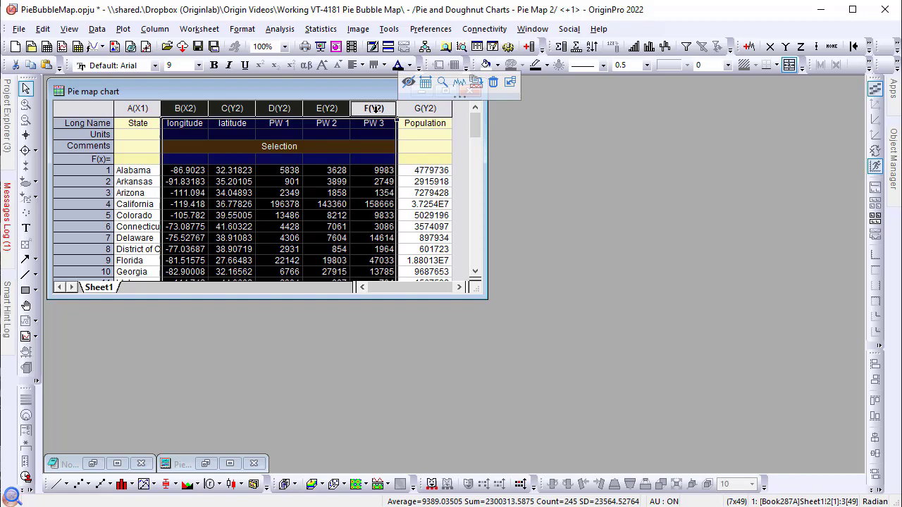
Plot the selected columns as a Pie Map from the Bar, Pie, Area menu.
click(131, 34)
mouse_move(169, 105)
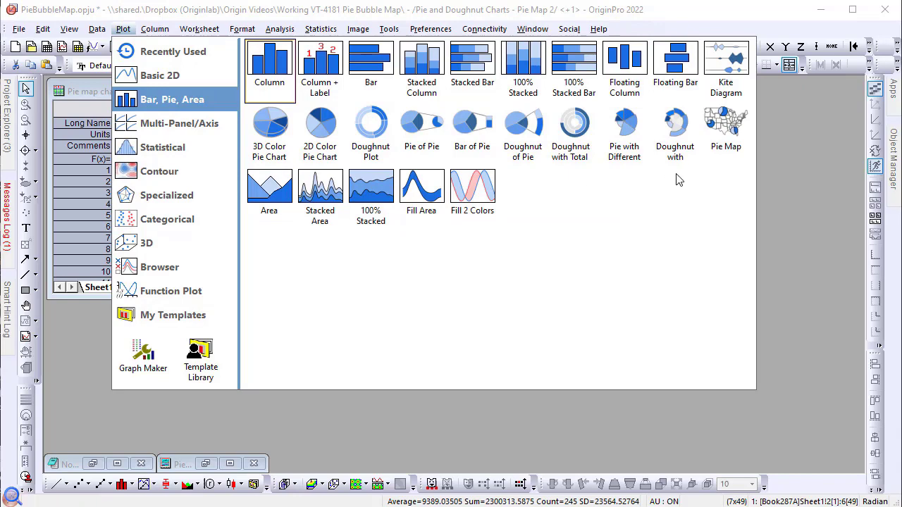
click(742, 151)
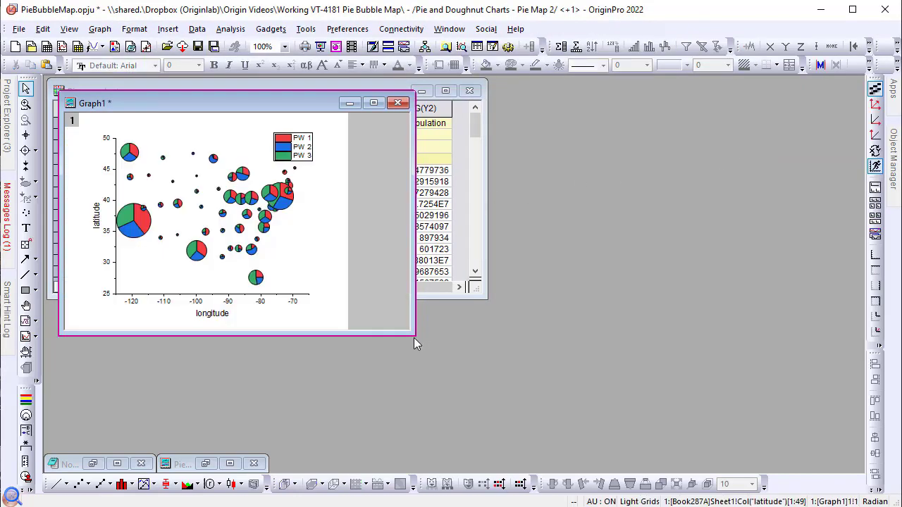
Enlarge the graph window and fit the page to its layer.
drag(413, 337, 643, 460)
click(574, 115)
click(582, 105)
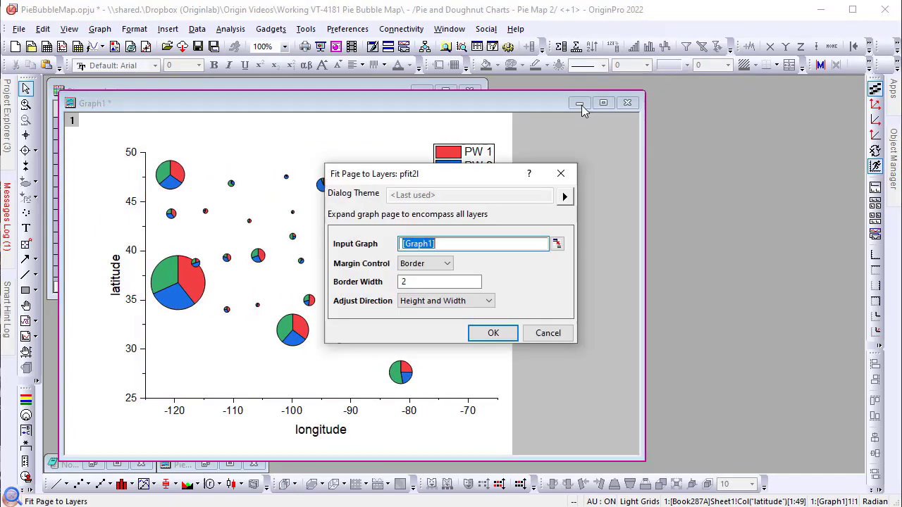
click(493, 332)
Recolour the pies red, blue and yellow with the Candy palette.
click(451, 232)
click(487, 196)
click(567, 234)
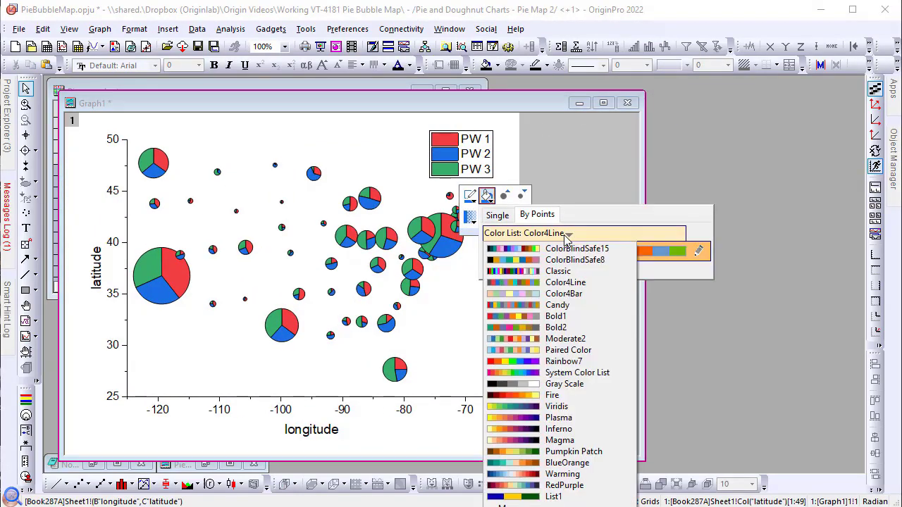
click(557, 305)
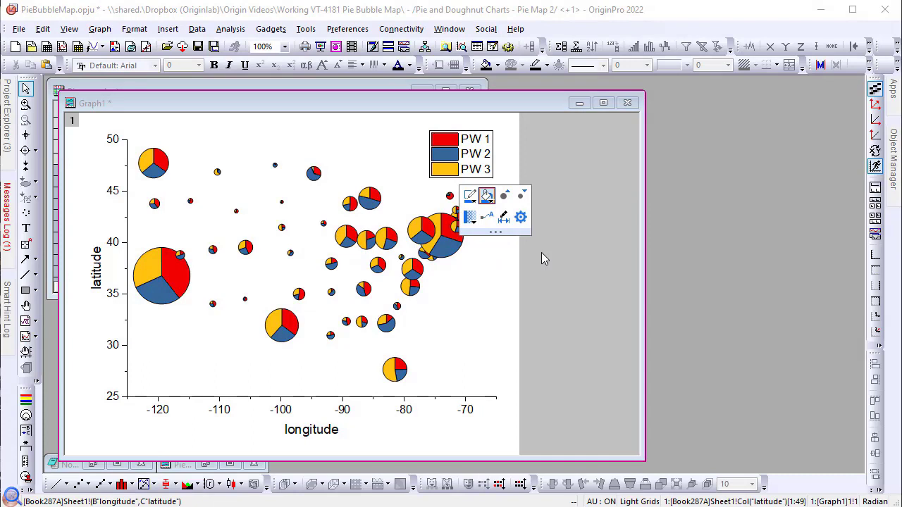
click(168, 29)
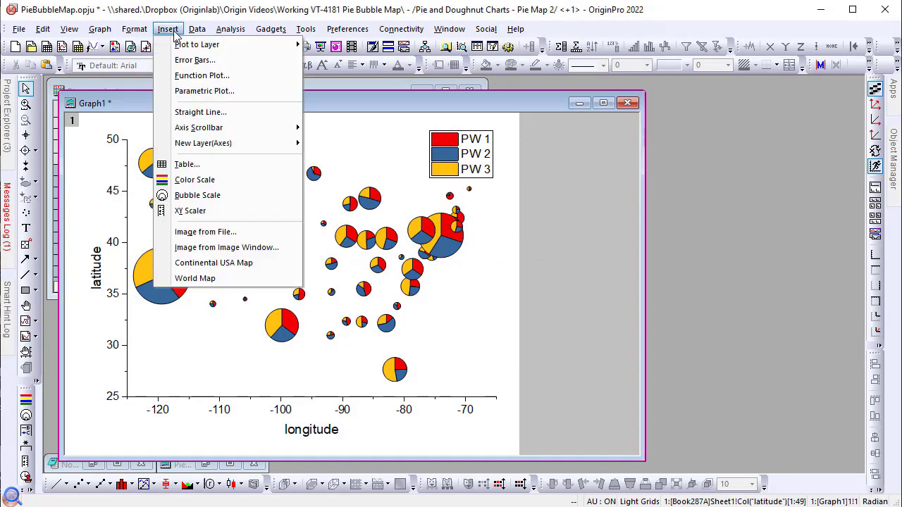
Insert a Continental USA map behind the pies, widen the layer rightward and refit the page.
click(272, 265)
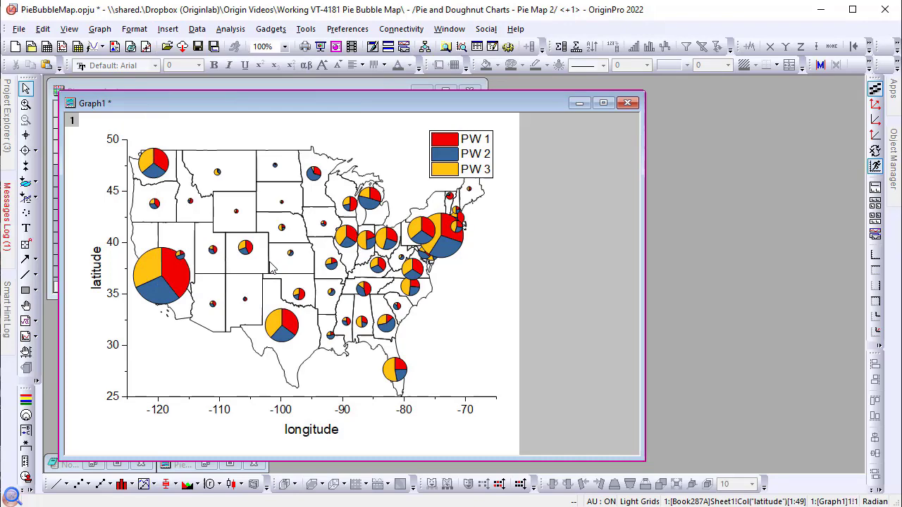
click(464, 304)
drag(497, 268, 548, 272)
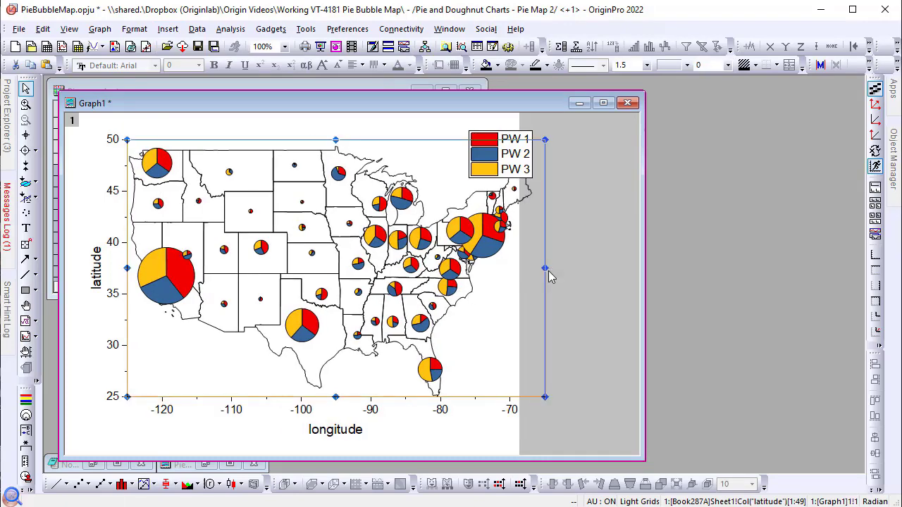
click(598, 98)
click(498, 337)
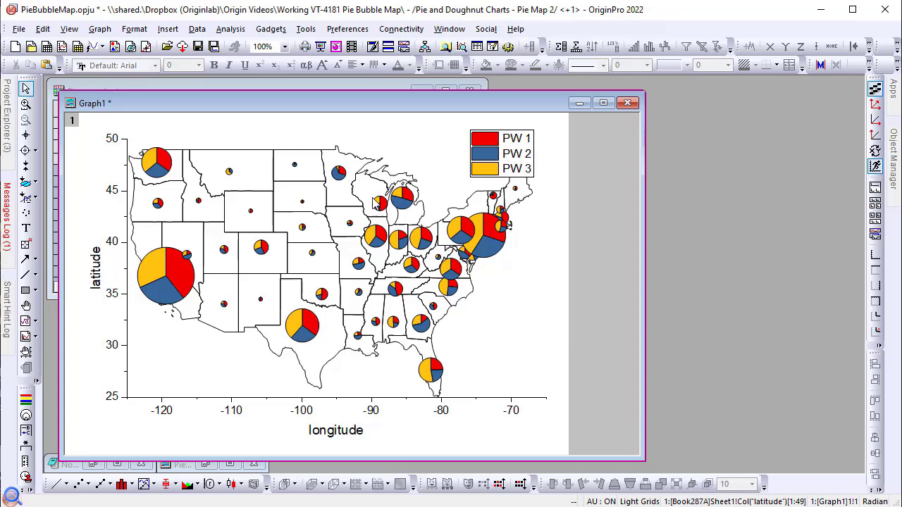
Turn on area fill for the map plot using Fill Shapes by Orientation, making states solid black.
double_click(329, 196)
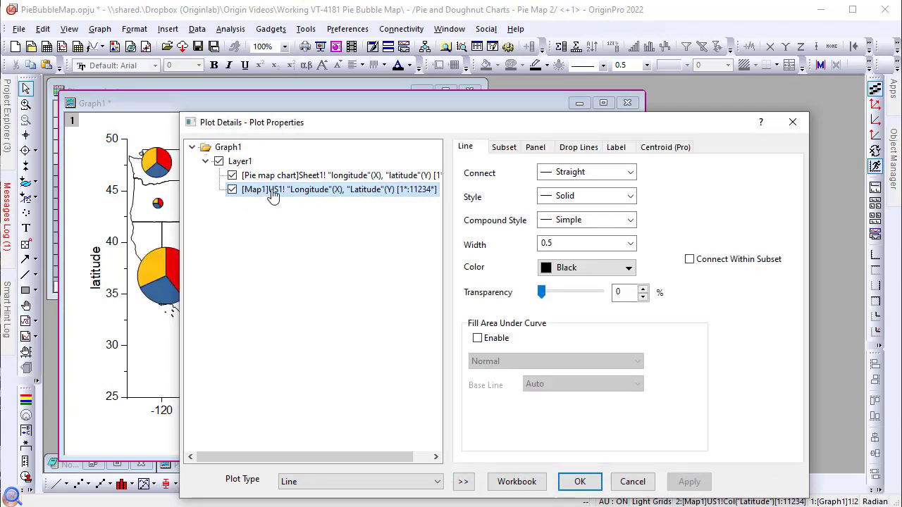
mouse_move(275, 196)
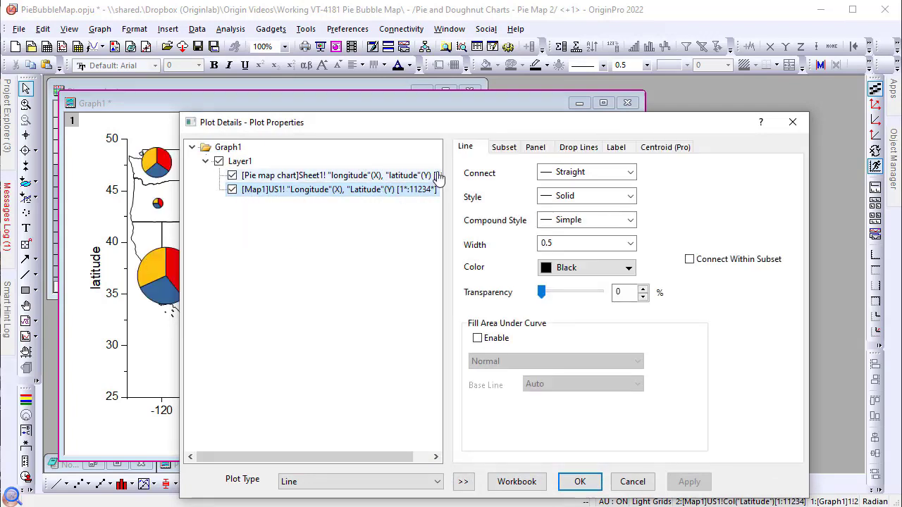
click(466, 148)
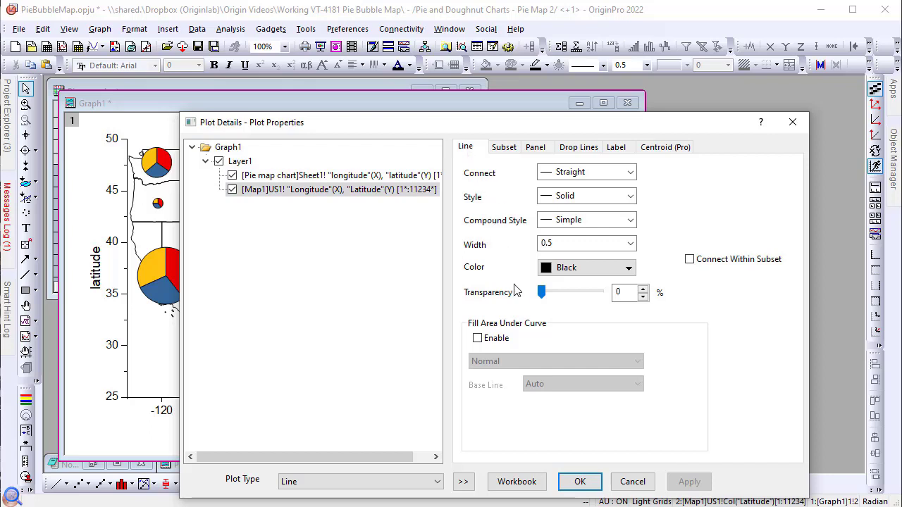
click(477, 339)
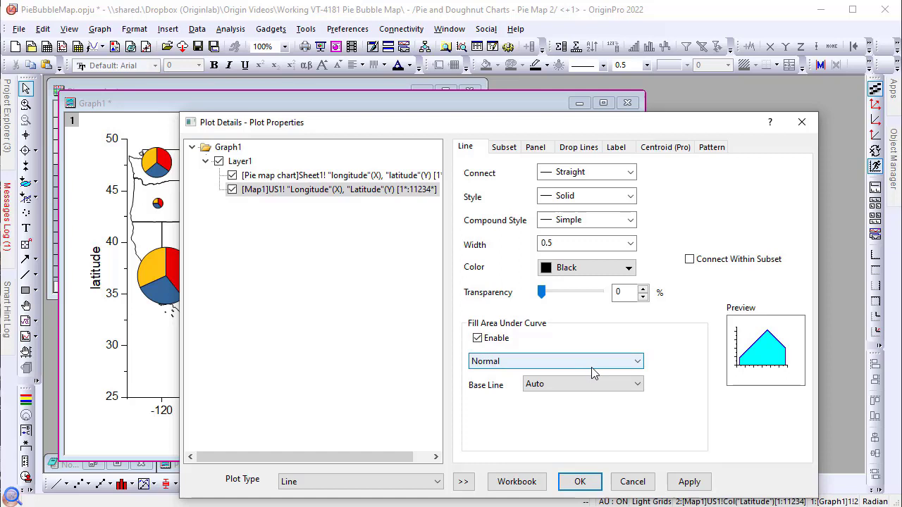
click(637, 365)
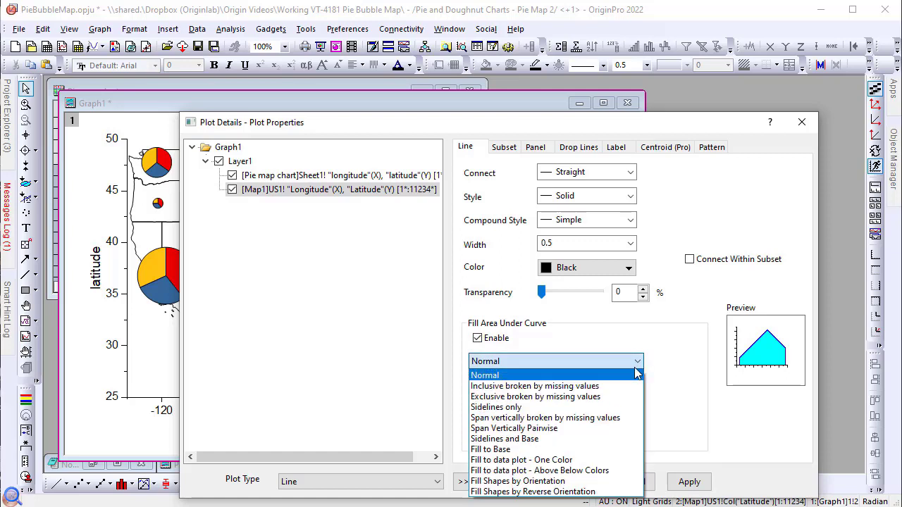
click(597, 481)
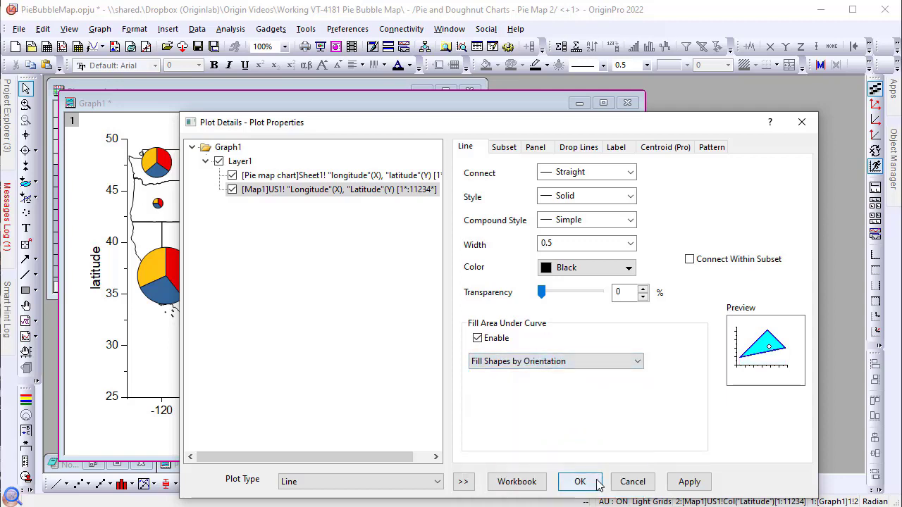
click(677, 483)
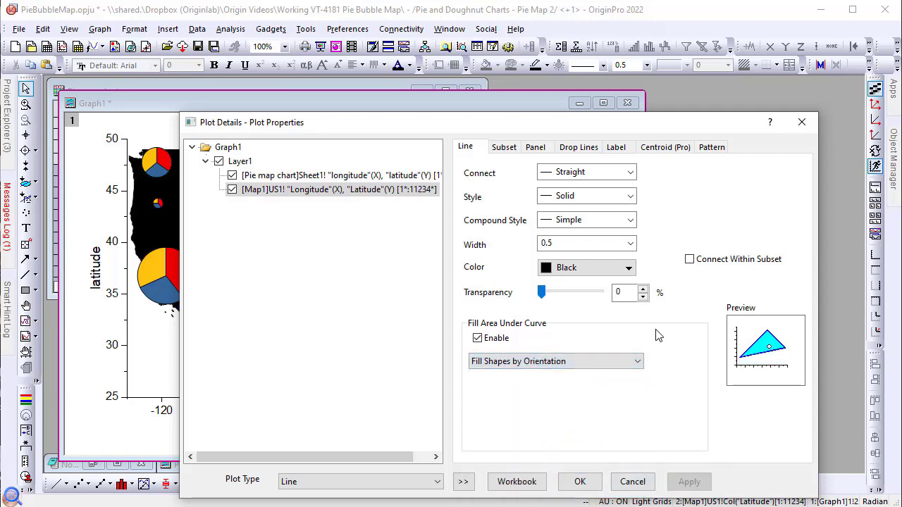
click(709, 148)
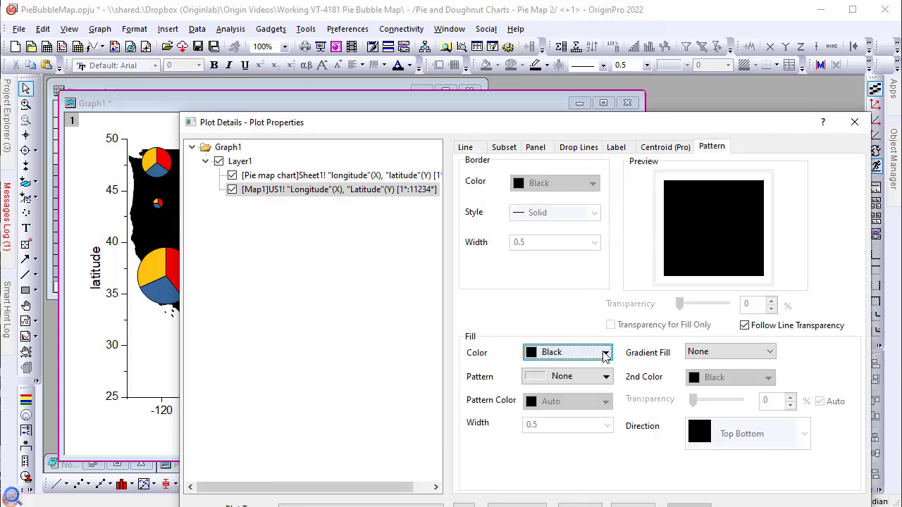
Set the map's fill color to pale blue #BFD9EA, apply it and close the dialog.
click(604, 354)
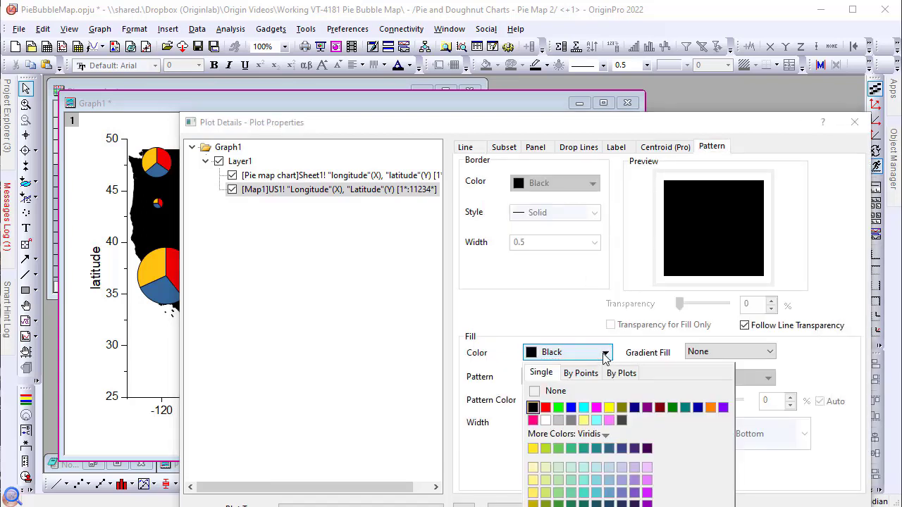
click(608, 466)
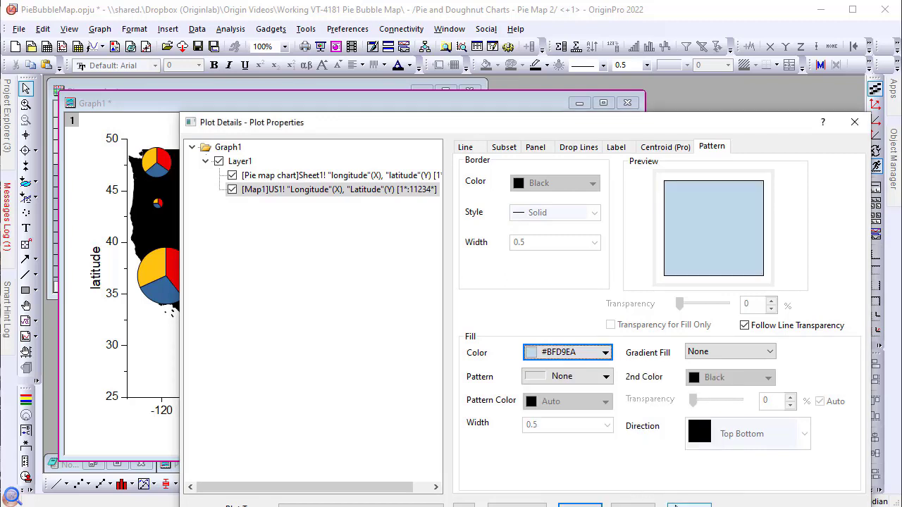
click(673, 505)
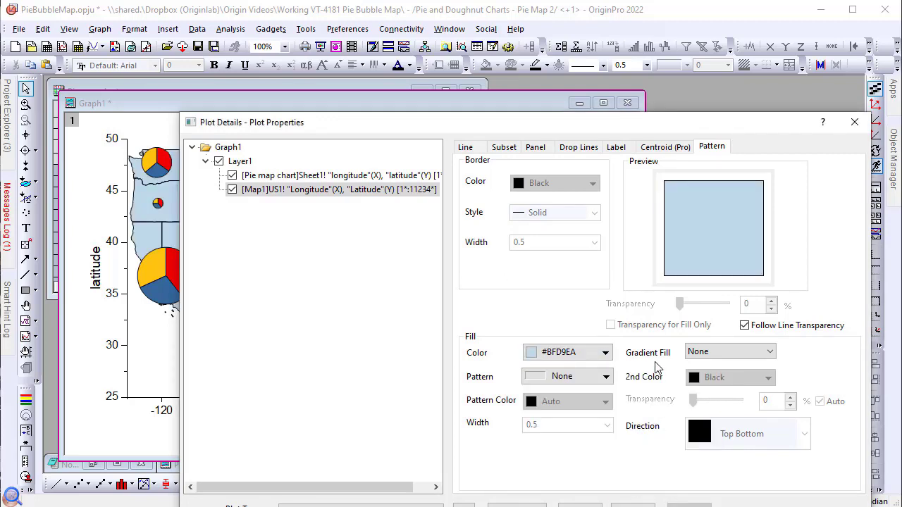
click(854, 122)
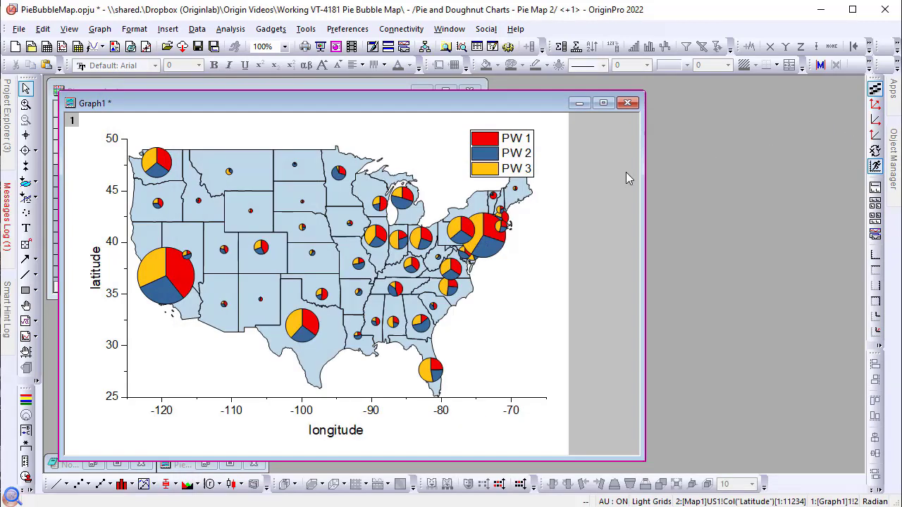
mouse_move(486, 242)
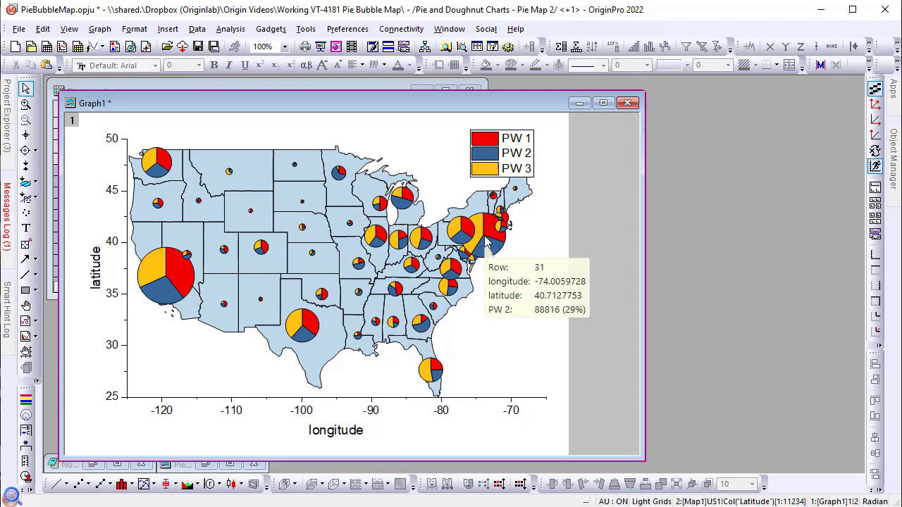
Size the pies by Col(G) Population with a scaling factor of .006.
double_click(486, 241)
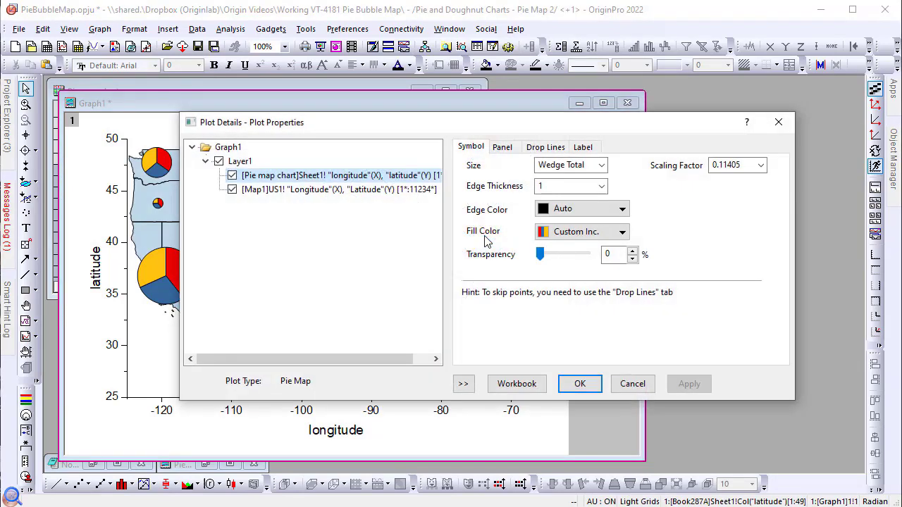
mouse_move(304, 182)
click(602, 166)
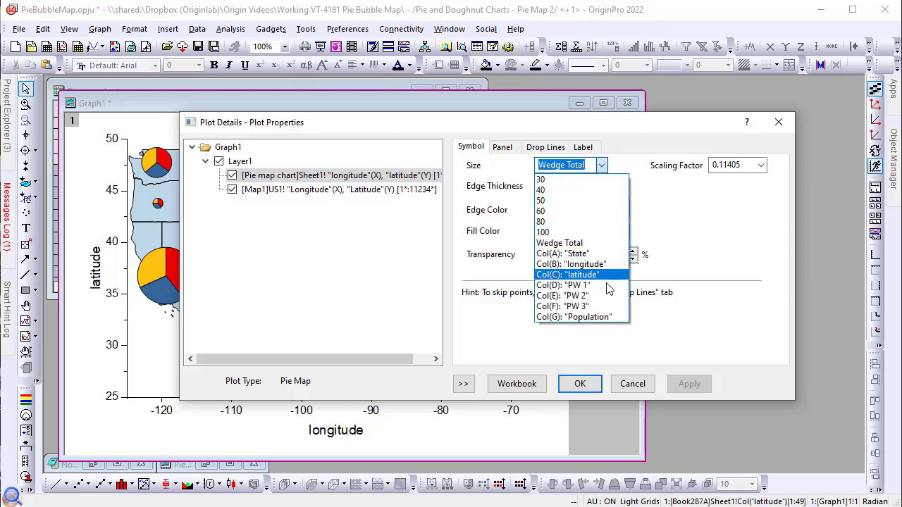
click(604, 318)
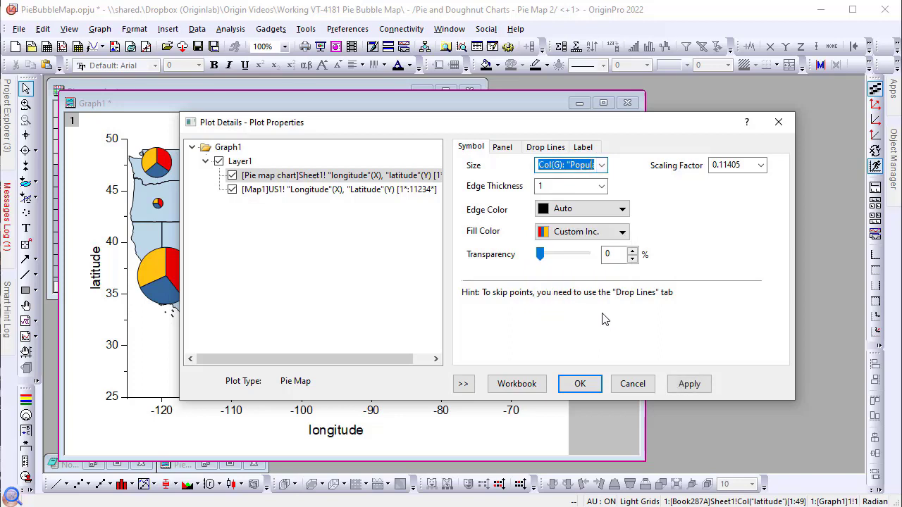
click(726, 165)
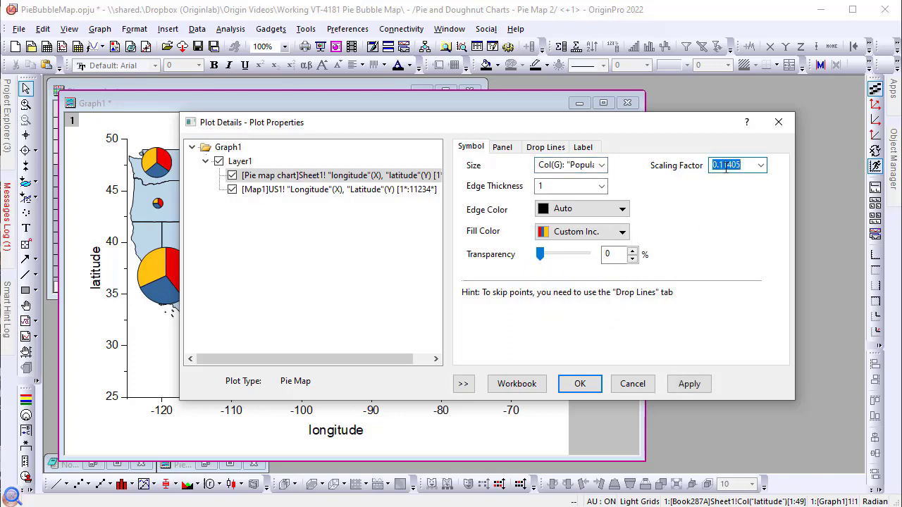
key(BackSpace)
click(691, 384)
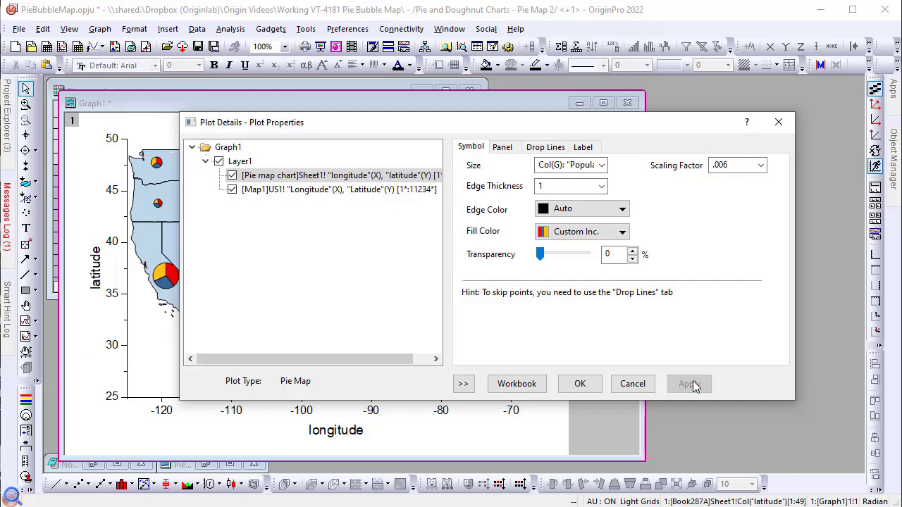
click(594, 384)
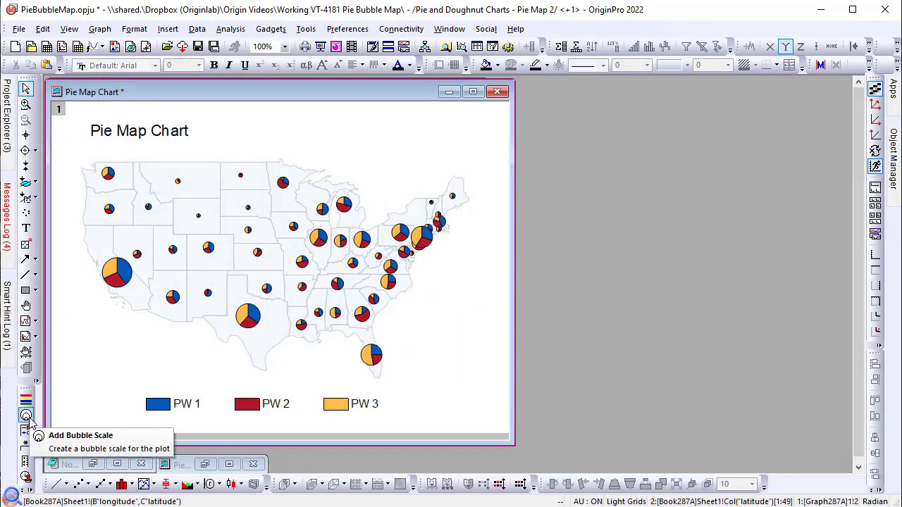
Add a bubble scale, place it at the lower right beside Florida, and open its settings.
click(25, 415)
click(139, 366)
drag(139, 366, 429, 385)
click(478, 363)
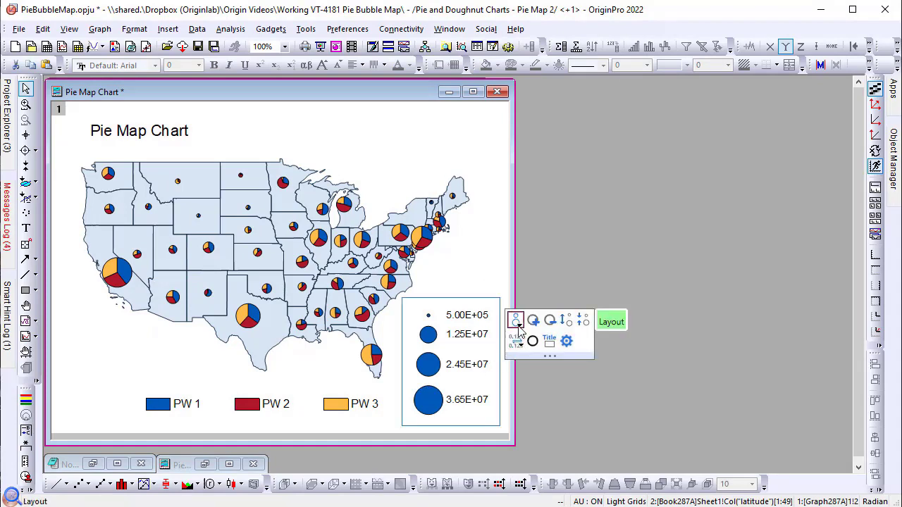
click(567, 341)
drag(427, 465, 335, 403)
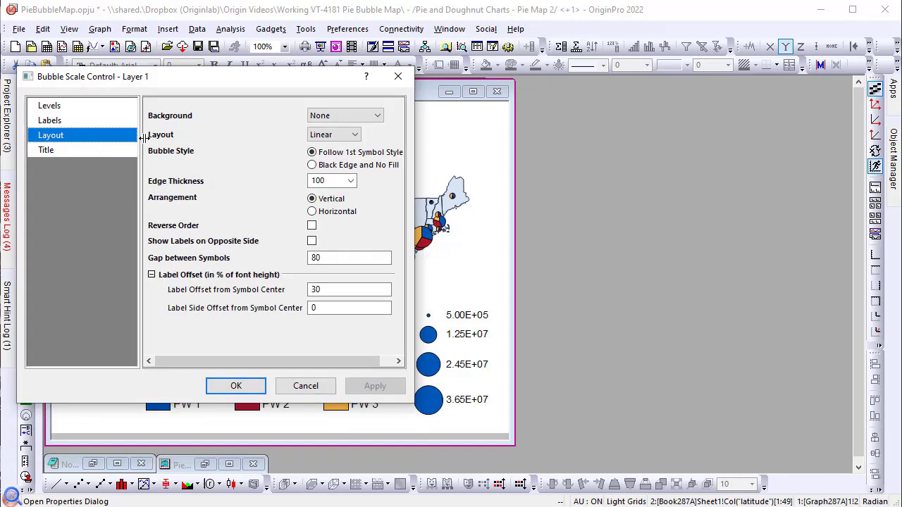
Make the bubble scale Black Edge and No Fill with a Nested layout.
click(315, 166)
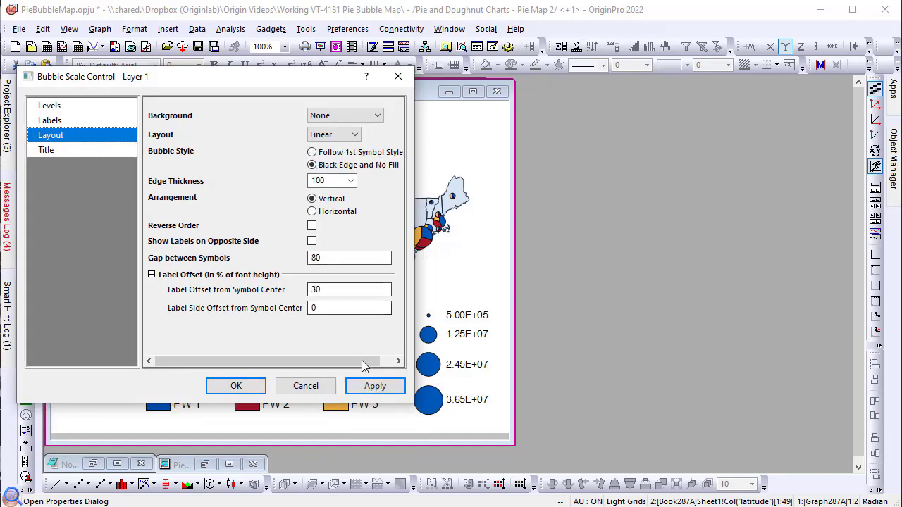
click(360, 386)
click(352, 135)
click(348, 157)
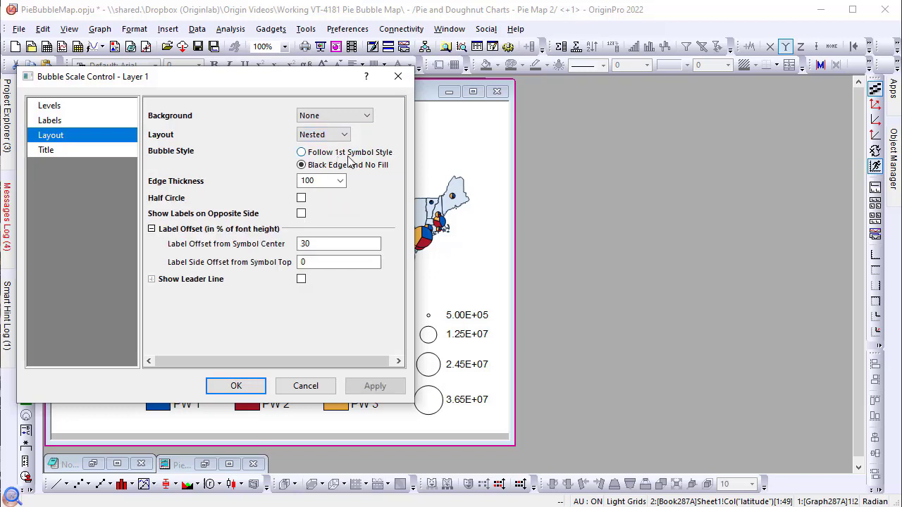
click(366, 387)
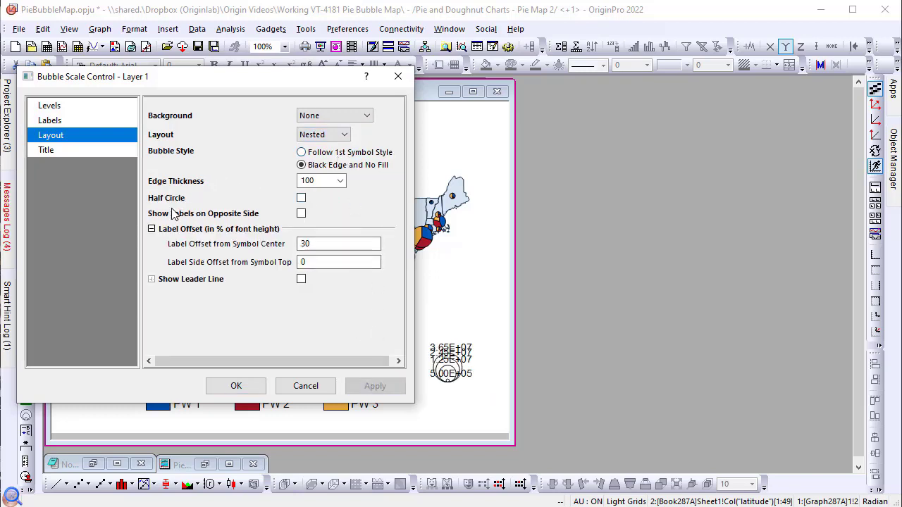
Enable leader lines and auto reposition for labels, with offsets 20 and 50.
click(301, 279)
click(318, 315)
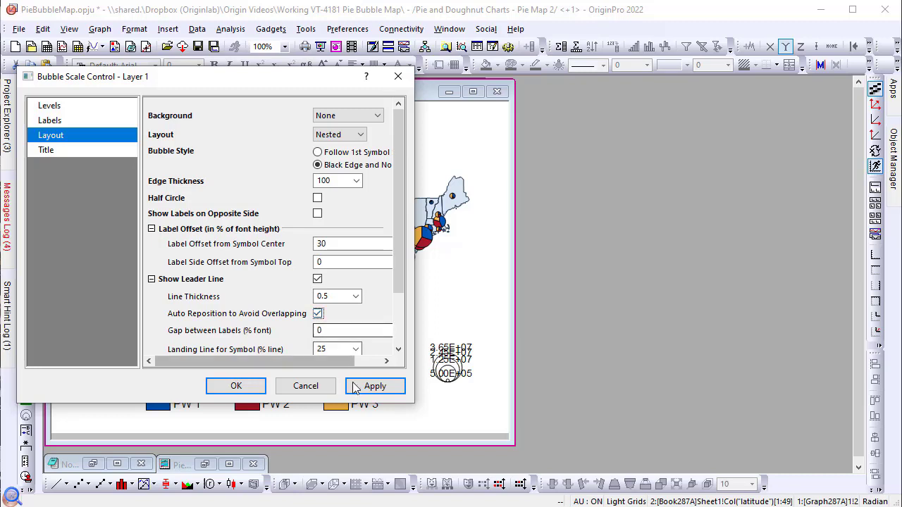
click(368, 386)
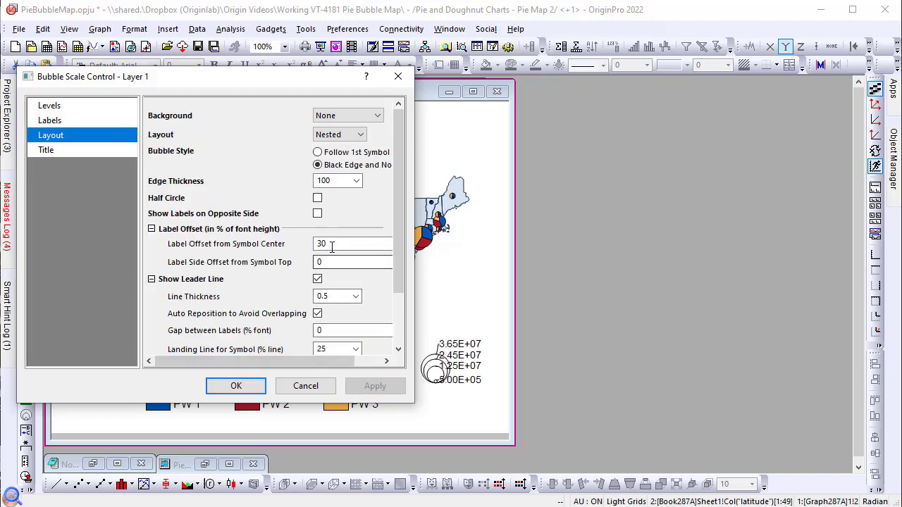
drag(328, 245, 313, 262)
text(20)
text(50)
click(374, 387)
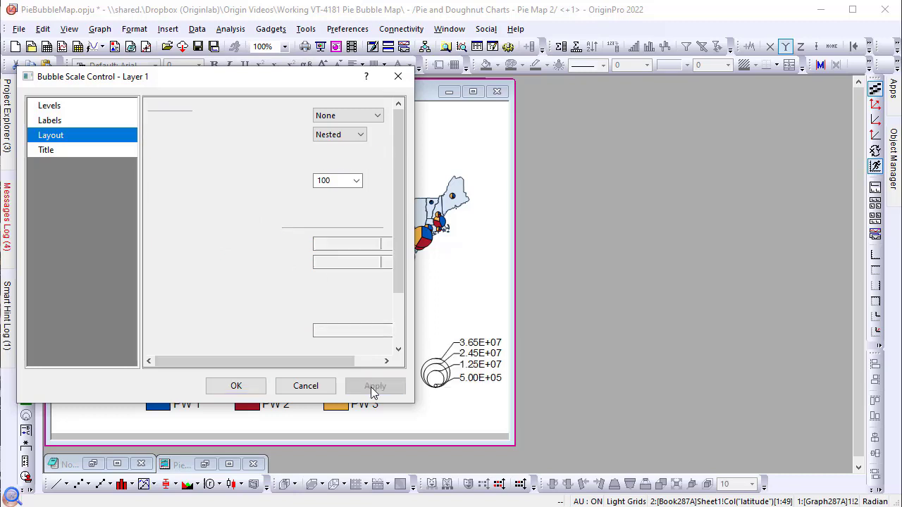
Format the bubble scale labels as Scientific:10^3 with 1 decimal place.
click(109, 122)
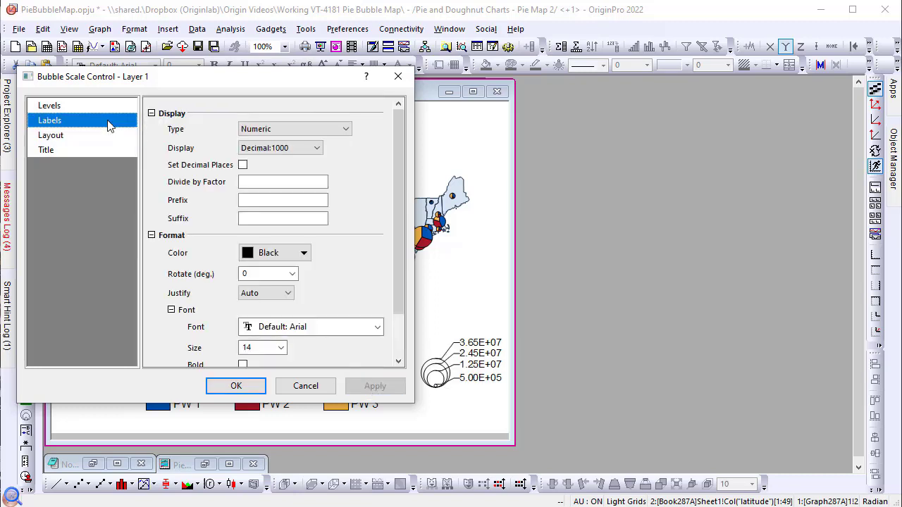
click(316, 150)
click(310, 168)
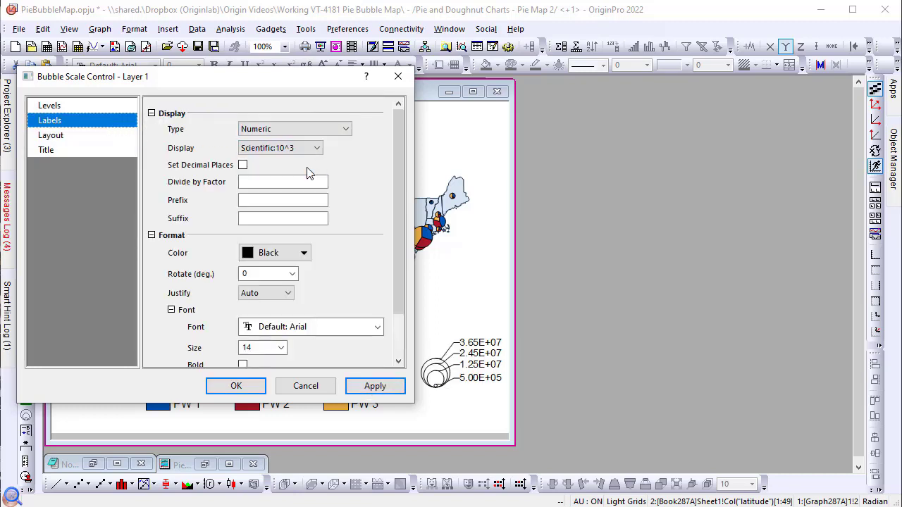
click(243, 165)
click(248, 179)
text(1)
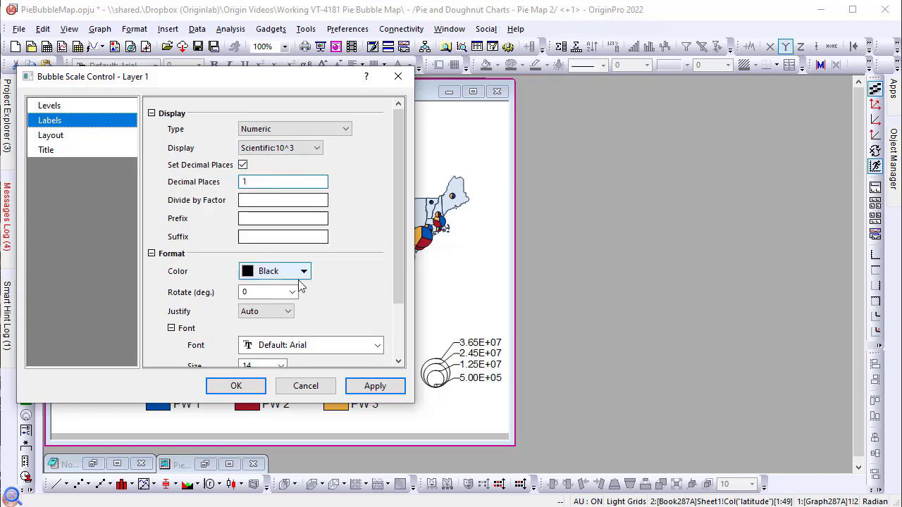
click(355, 385)
Duplicate the graph to create Pie Map Chart - Copy.
click(254, 388)
key(ctrl+j)
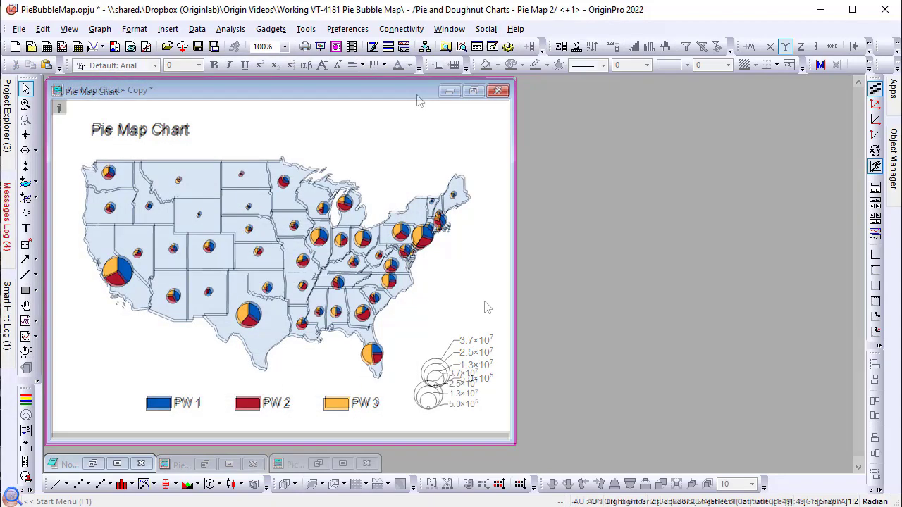
click(892, 159)
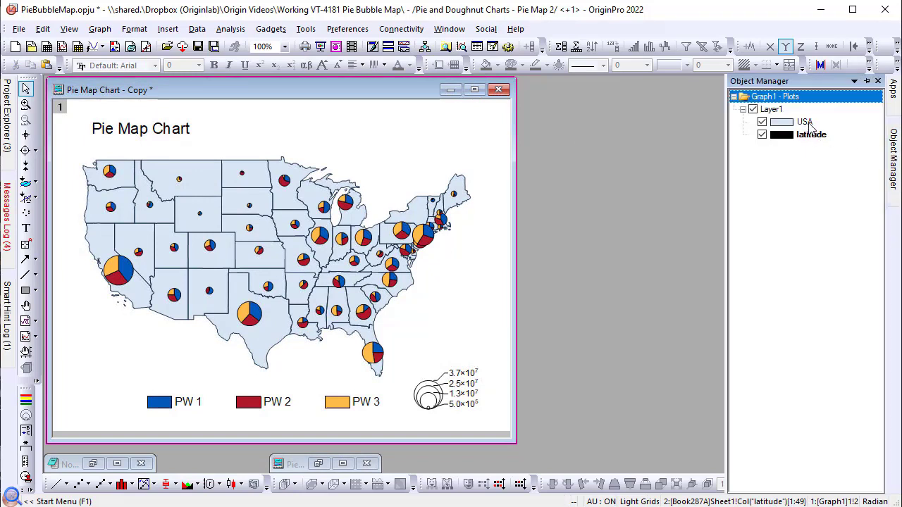
Hide the USA state map plot in the copied graph, leaving pies and legends.
click(762, 121)
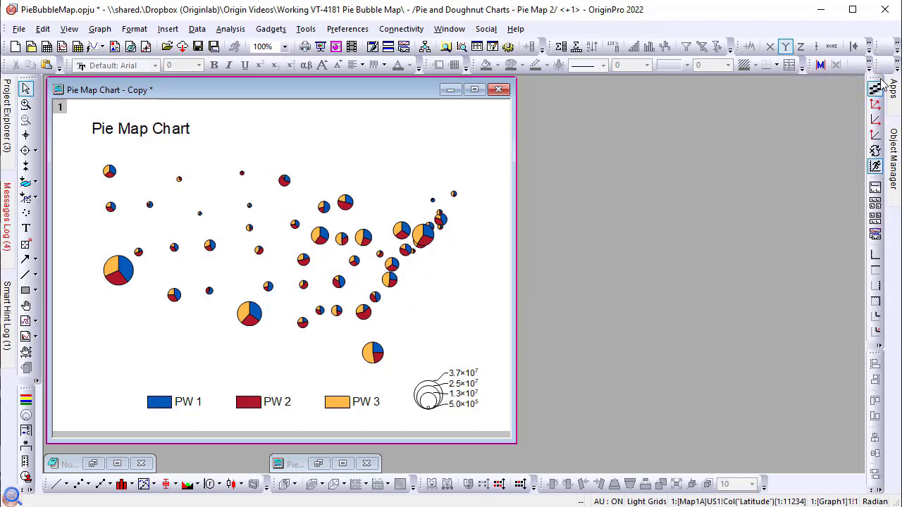
mouse_move(894, 90)
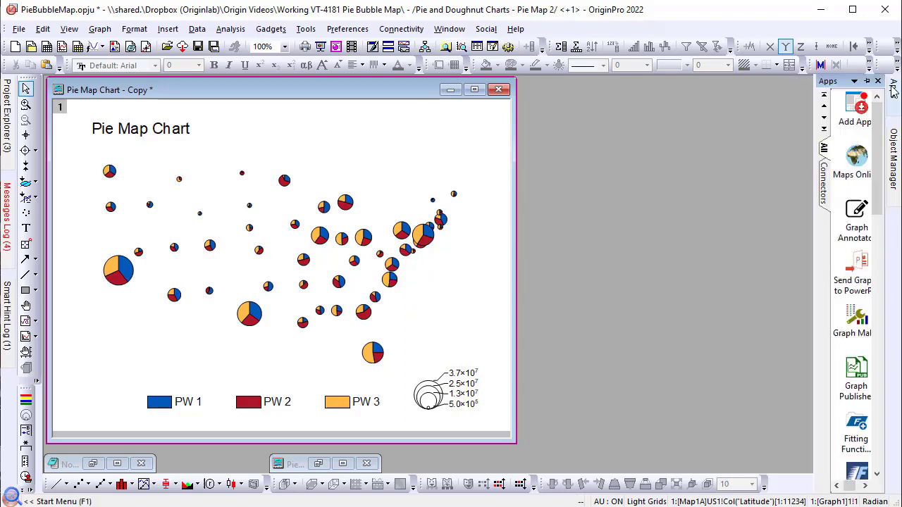
Add a BLUE MARBLE map with BlueMarbleNG layer from Maps Online behind the pies.
click(866, 174)
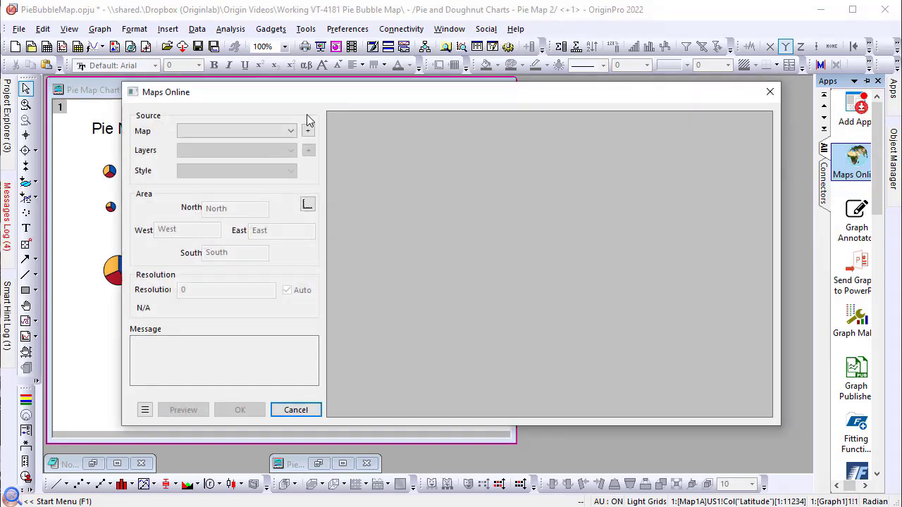
click(290, 131)
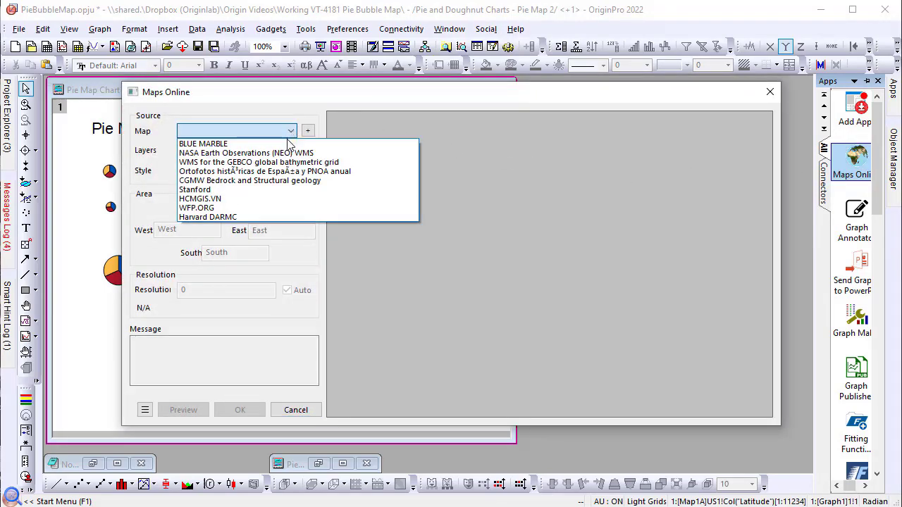
click(289, 143)
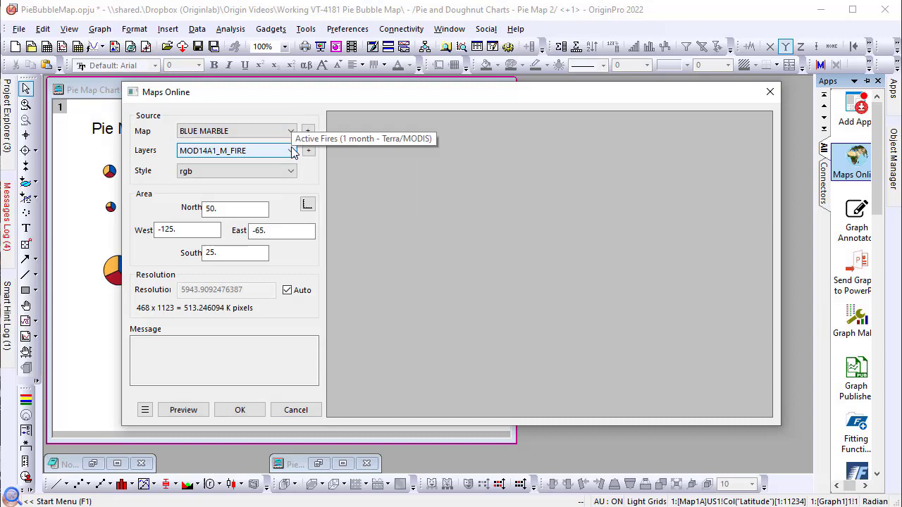
click(291, 150)
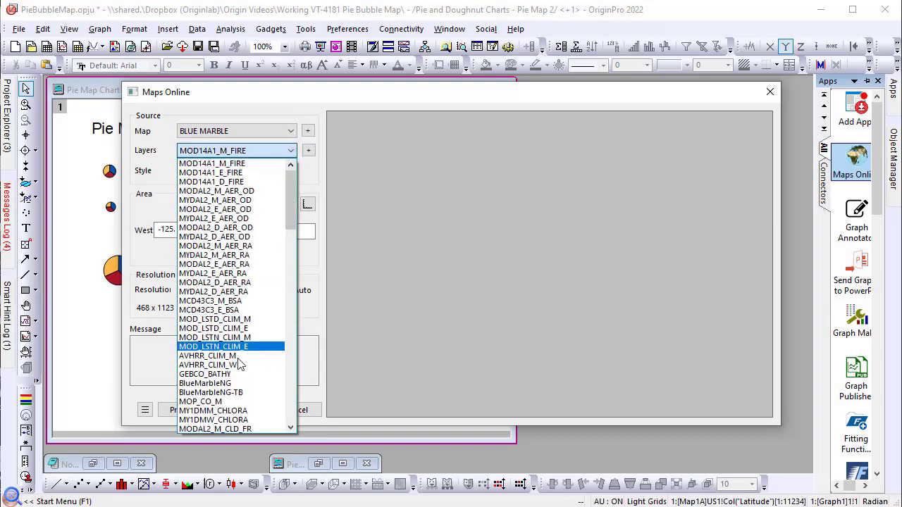
click(235, 384)
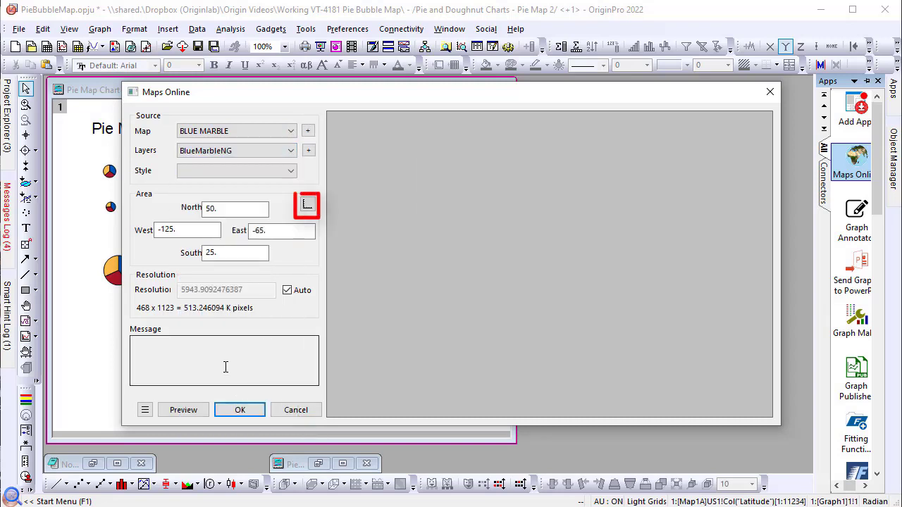
click(184, 411)
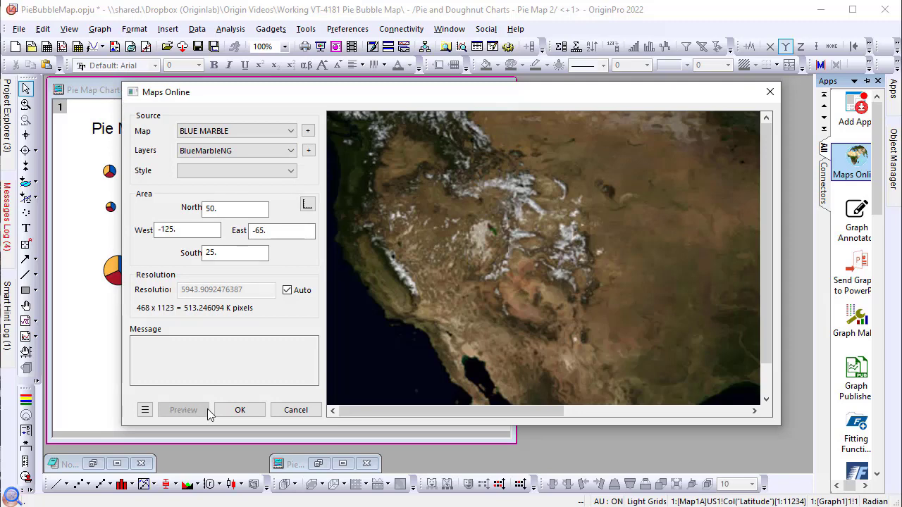
click(231, 412)
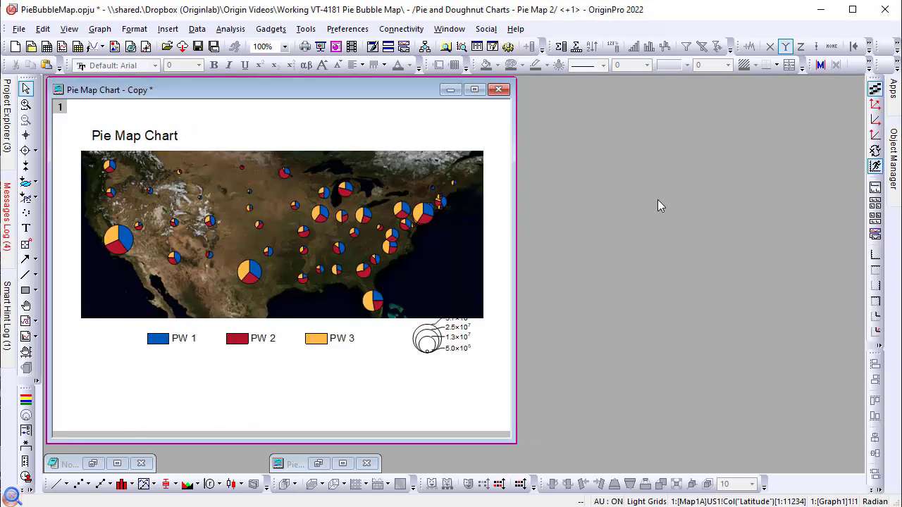
Show the USA plot again with its fill disabled, leaving only state outlines.
click(893, 159)
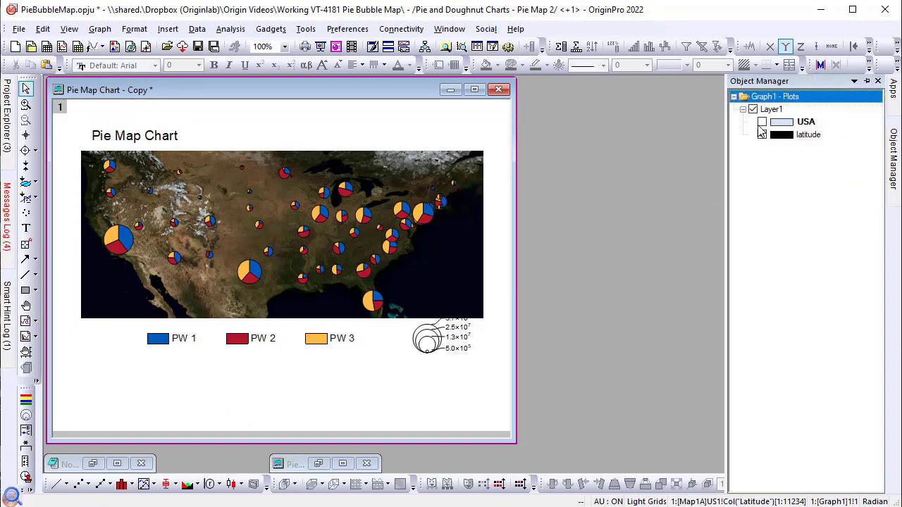
click(762, 122)
double_click(806, 122)
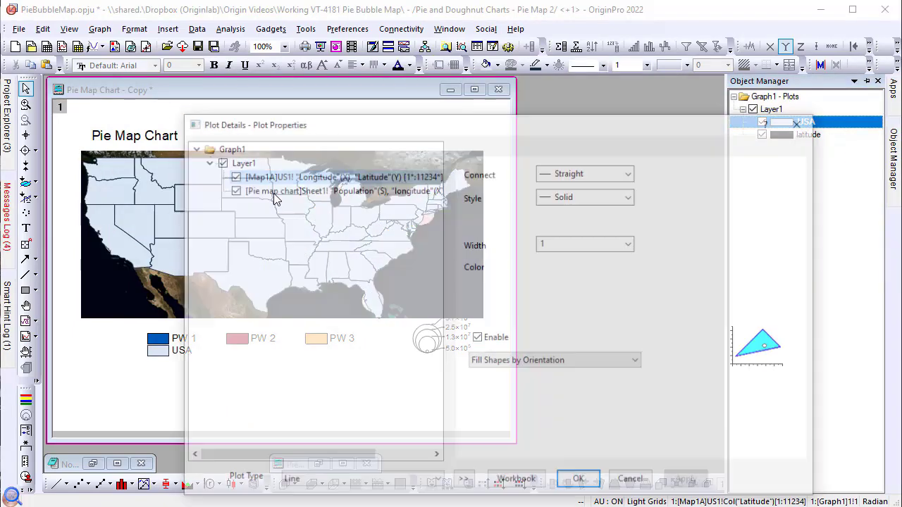
click(477, 338)
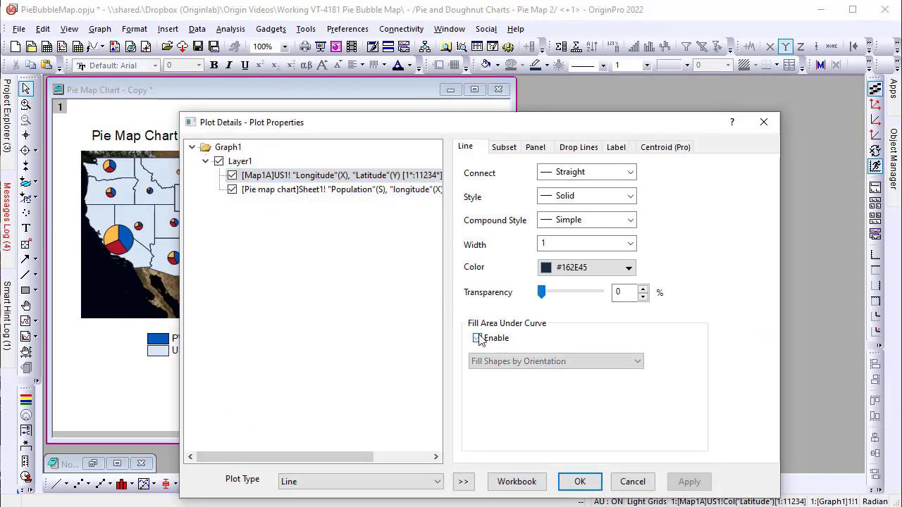
click(580, 482)
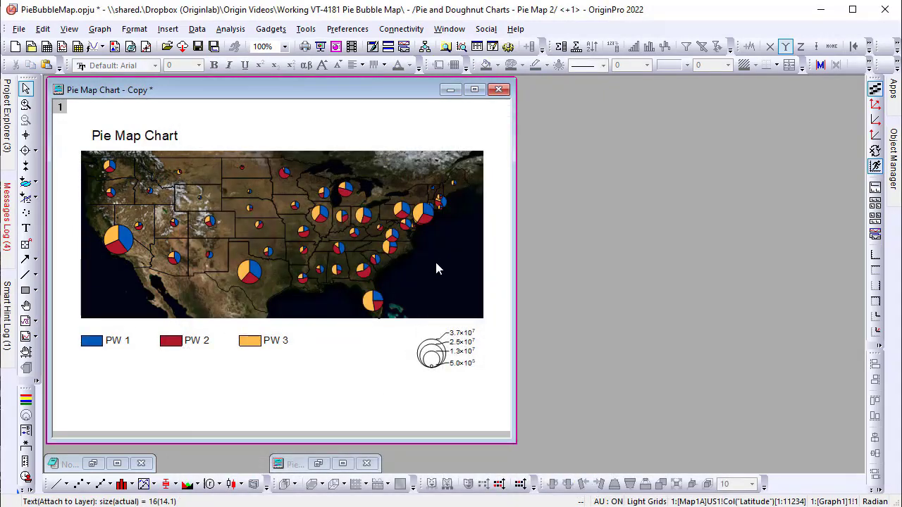